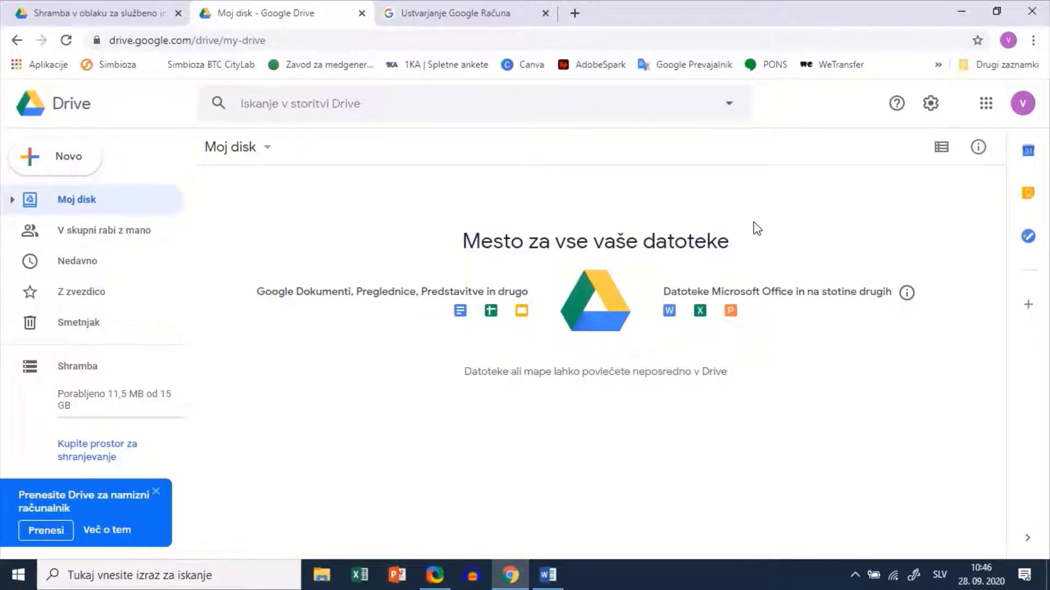
- Upload the Word file "Ideje_vsebine za video vodiče DIH" from the Prenosi folder to Moj disk
click(69, 160)
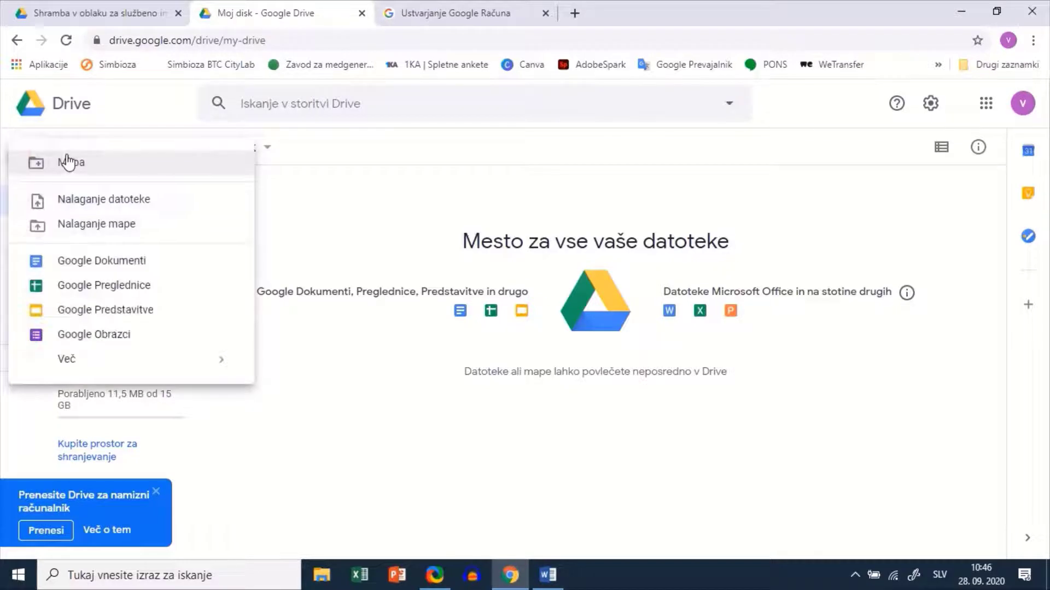
click(141, 201)
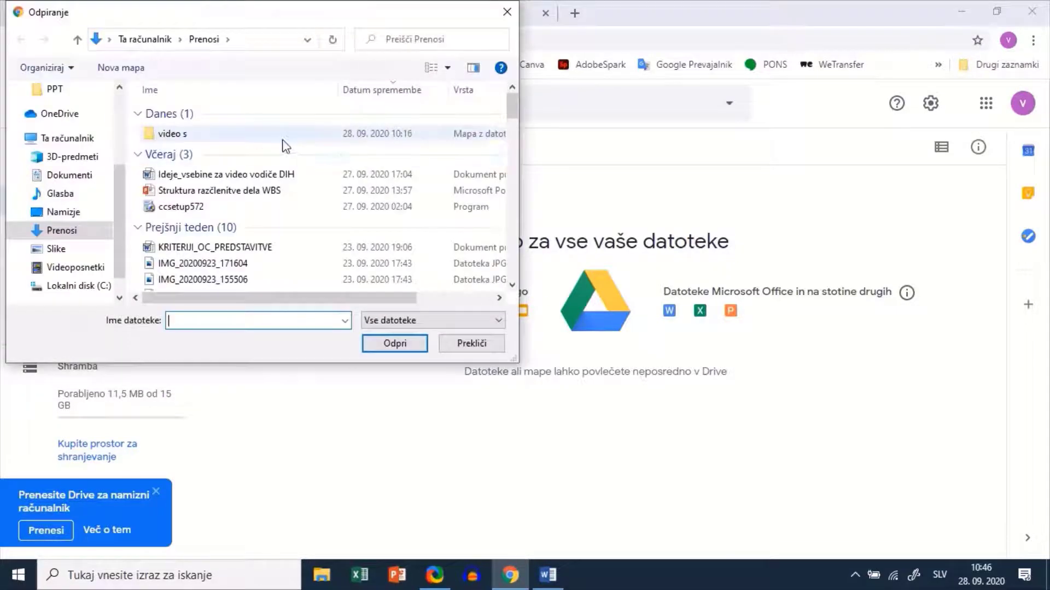
click(261, 175)
click(395, 343)
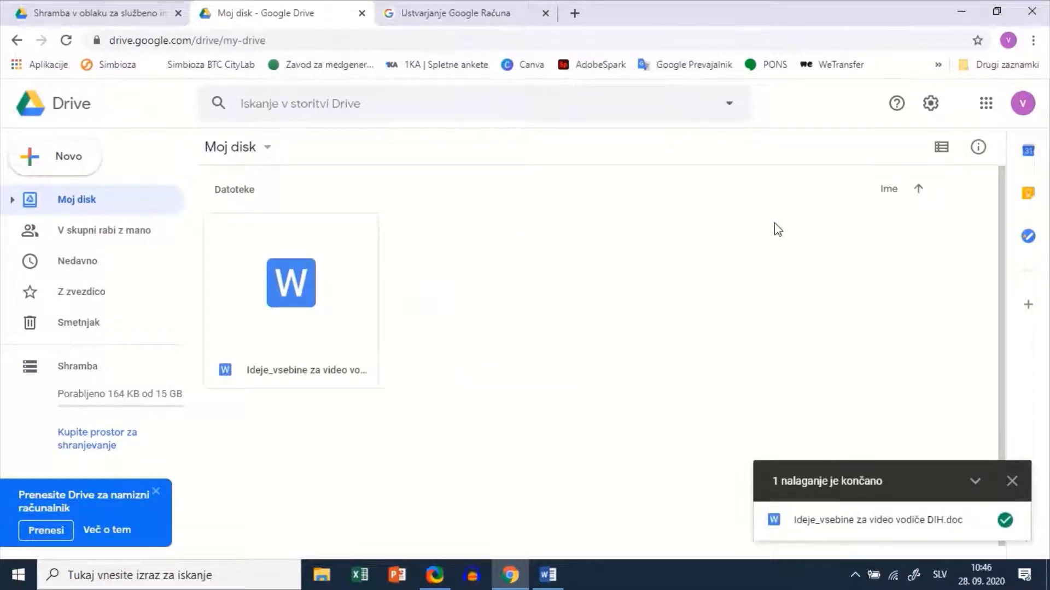
- Shrink the browser window to expose the desktop, upload the desktop video "Video vodic Google Drive" to Moj disk, and maximize the window again
click(996, 10)
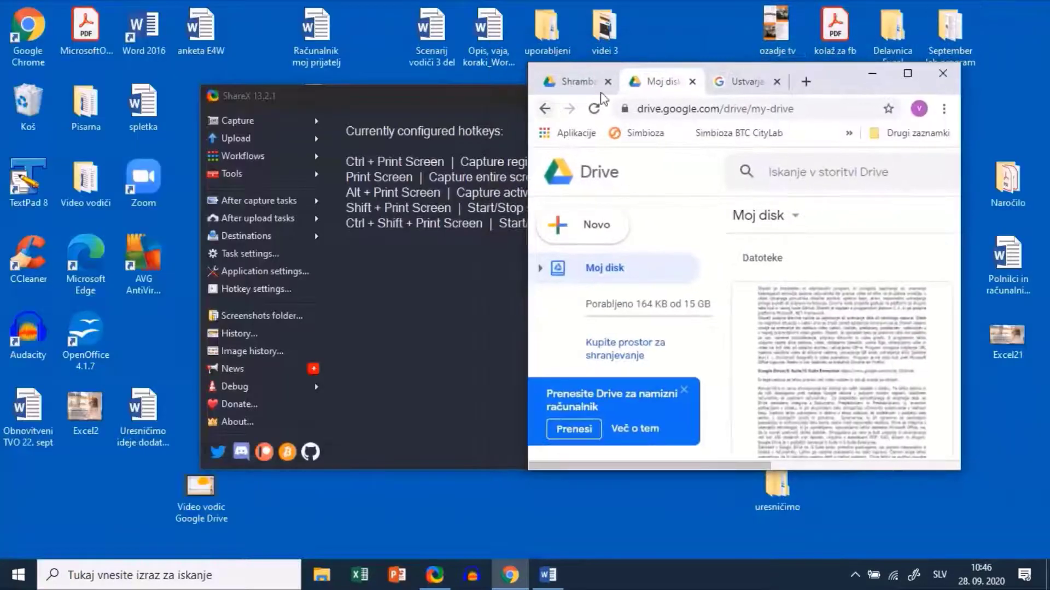
drag(842, 81, 466, 53)
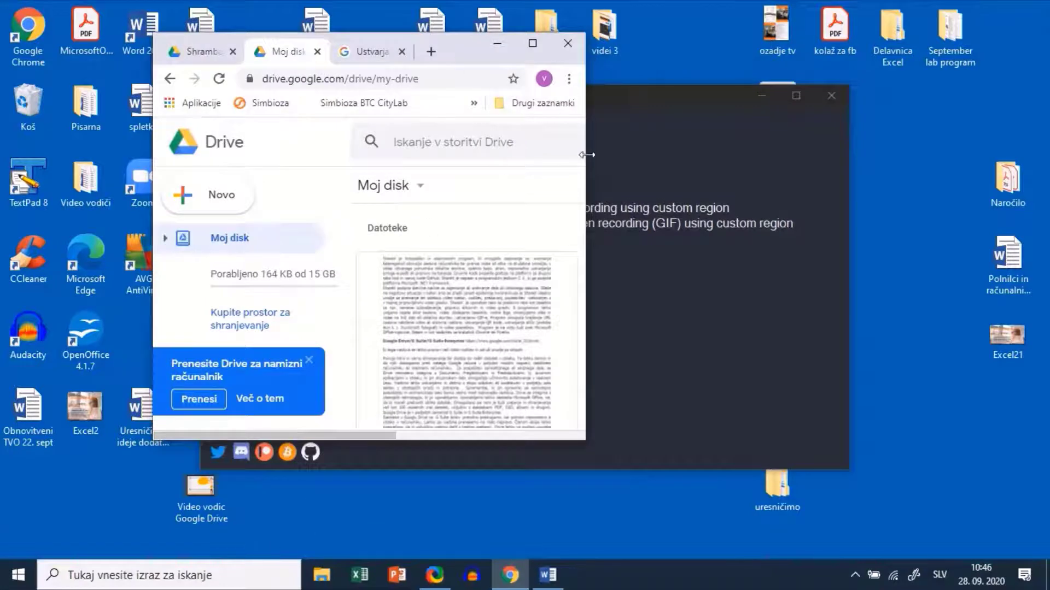
drag(585, 153, 896, 150)
drag(895, 442, 986, 522)
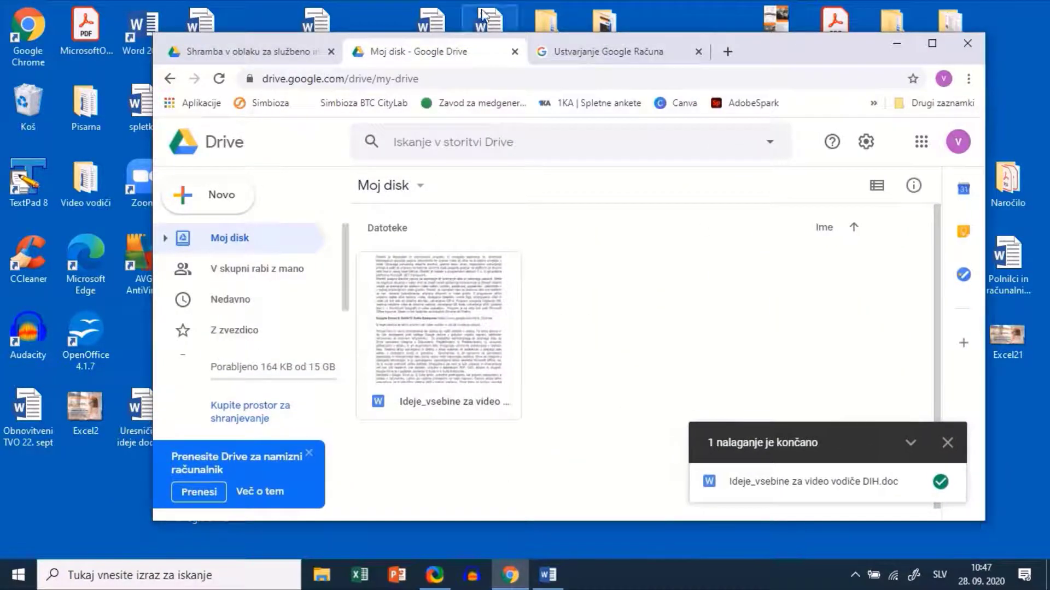
drag(753, 56, 777, 27)
drag(207, 502, 684, 250)
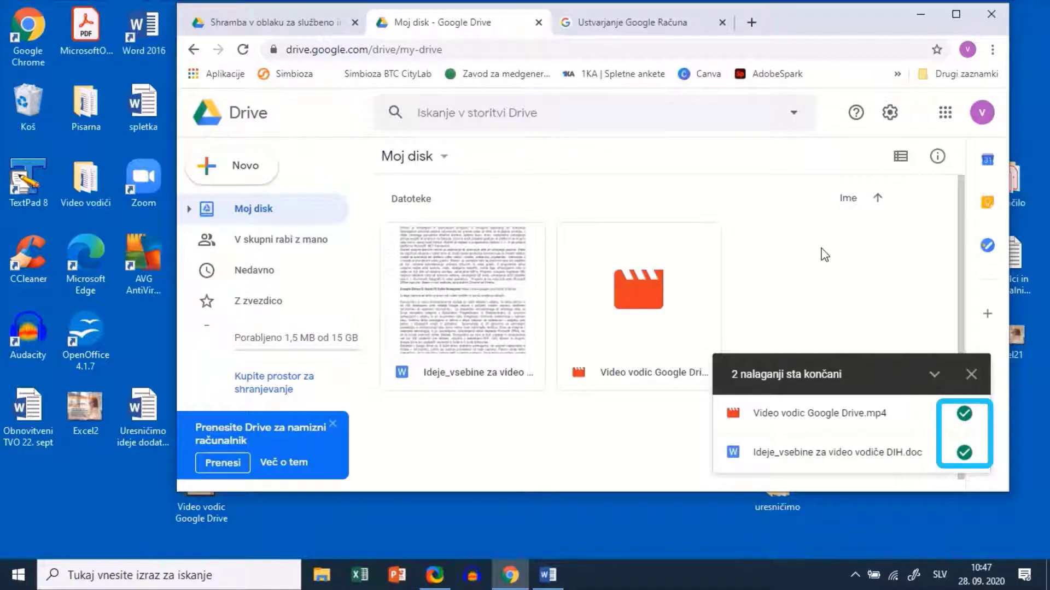
click(970, 376)
click(956, 14)
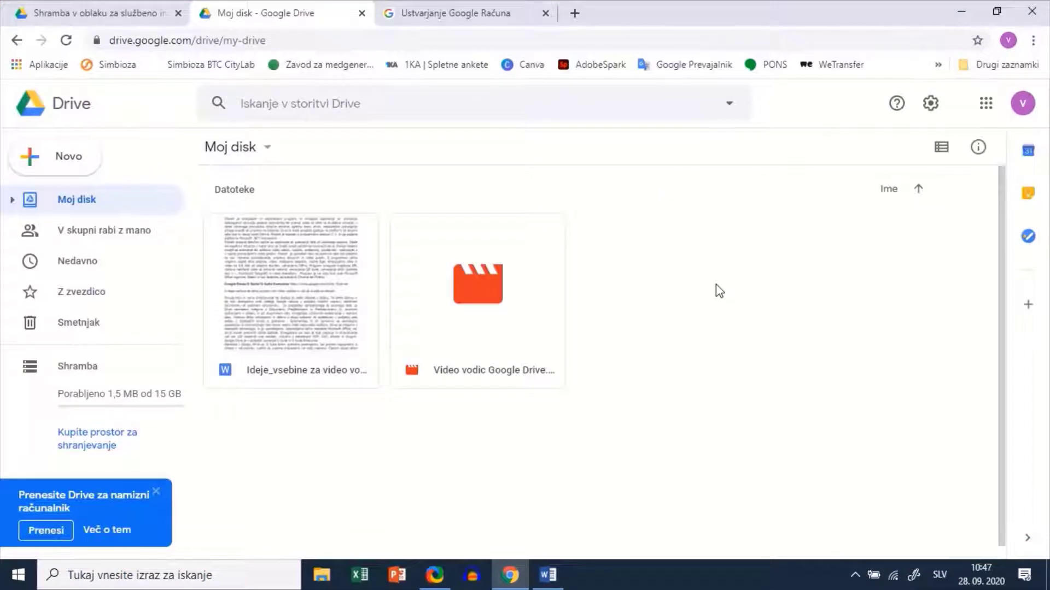
- Create a folder named "Video vodiči" in Moj disk and move the uploaded Word document and video into it
click(70, 161)
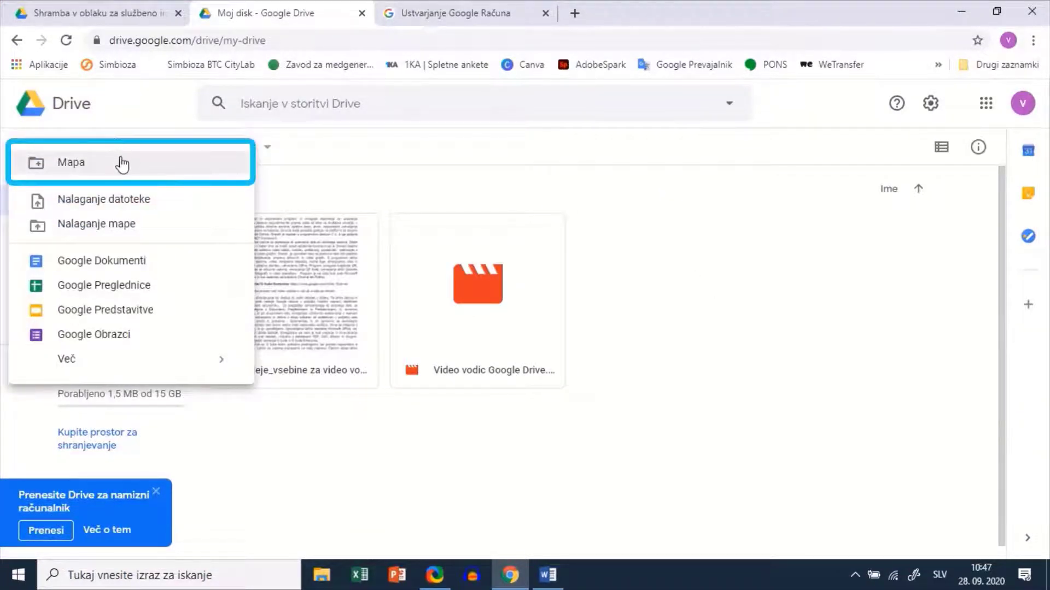
click(122, 164)
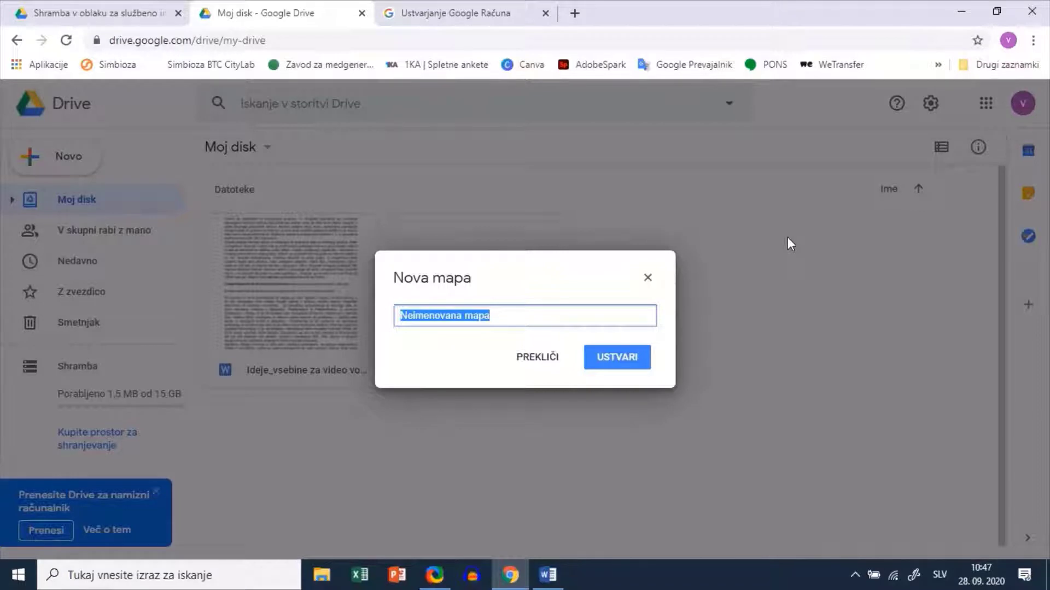
text(Video )
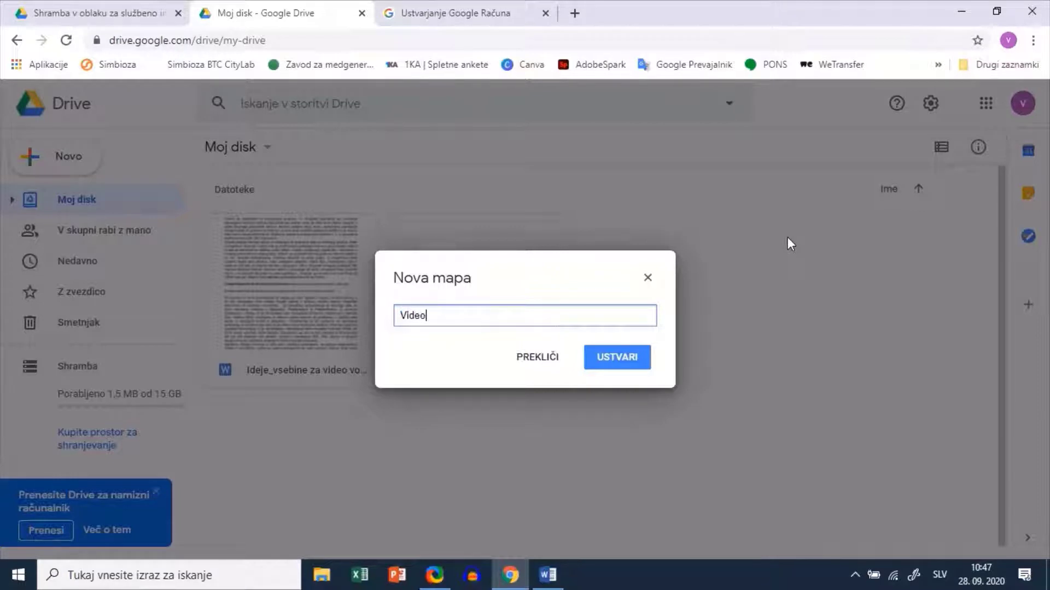
text(vodiči)
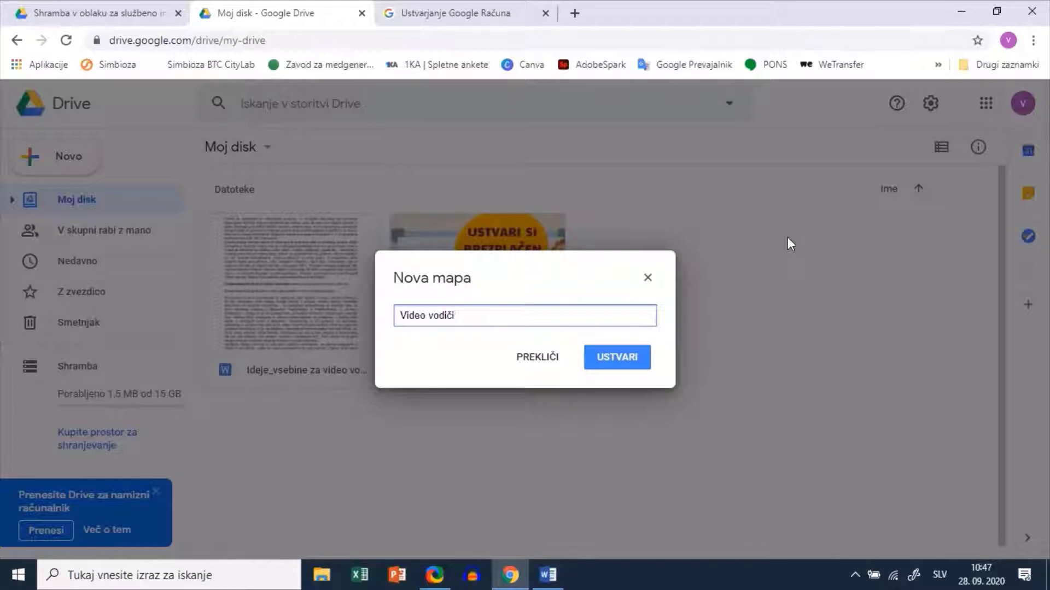
click(617, 359)
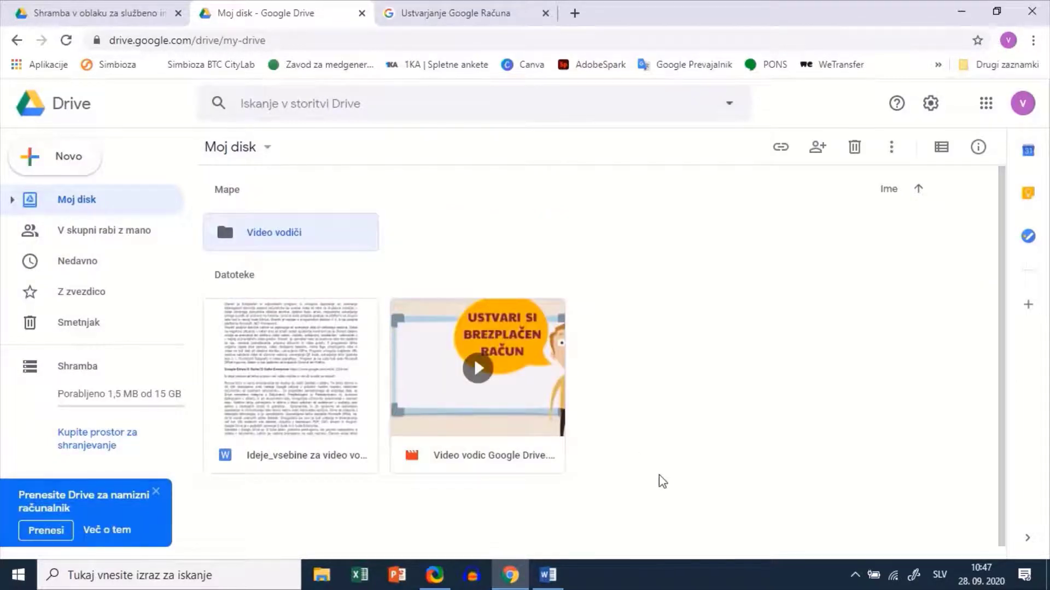
drag(666, 476, 237, 313)
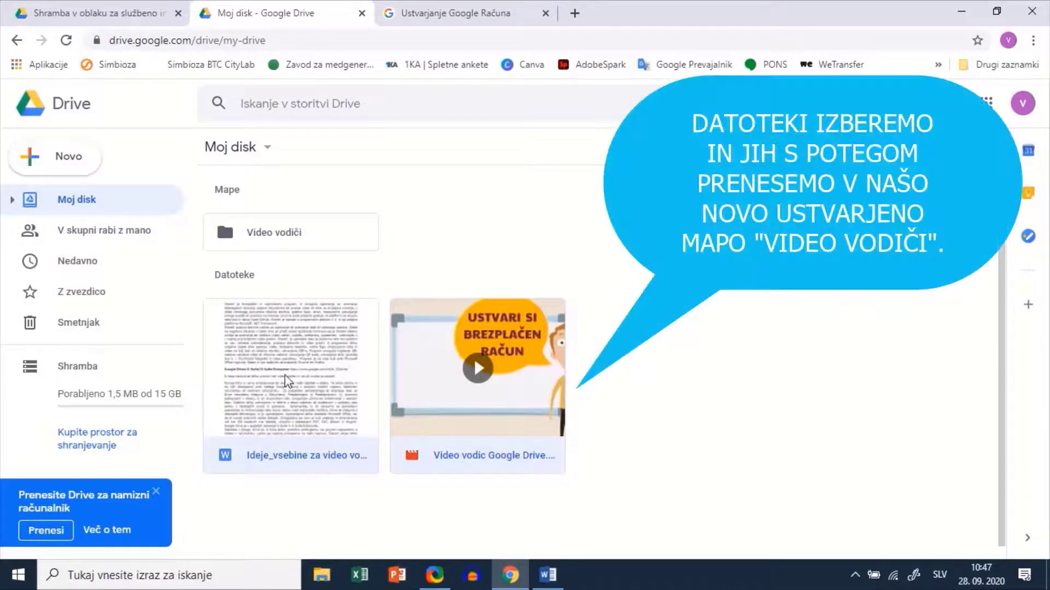
drag(285, 381, 696, 218)
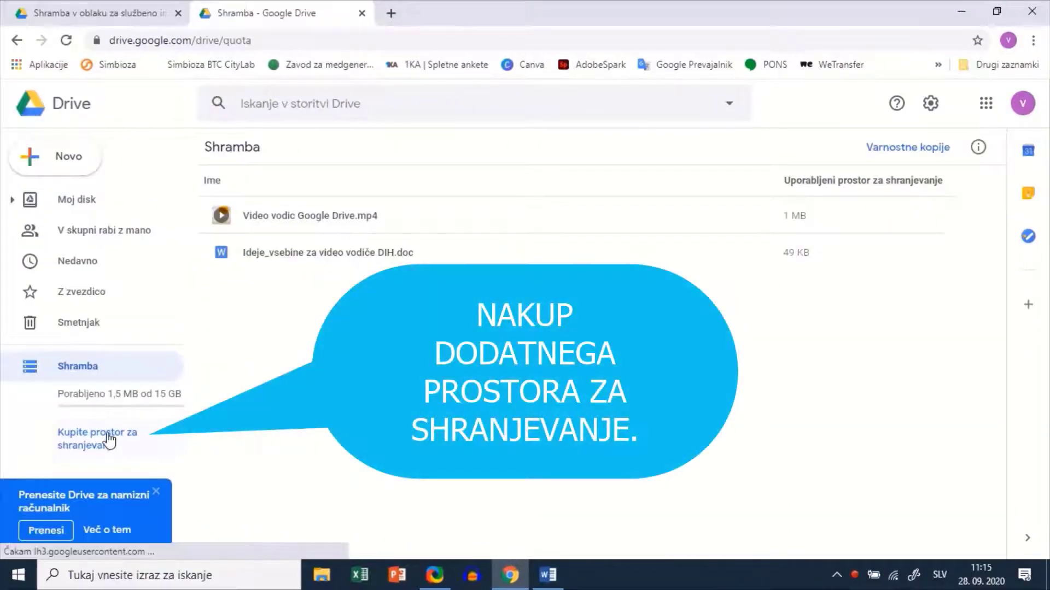
- Examine the Google One plans and prices for buying additional storage
click(108, 437)
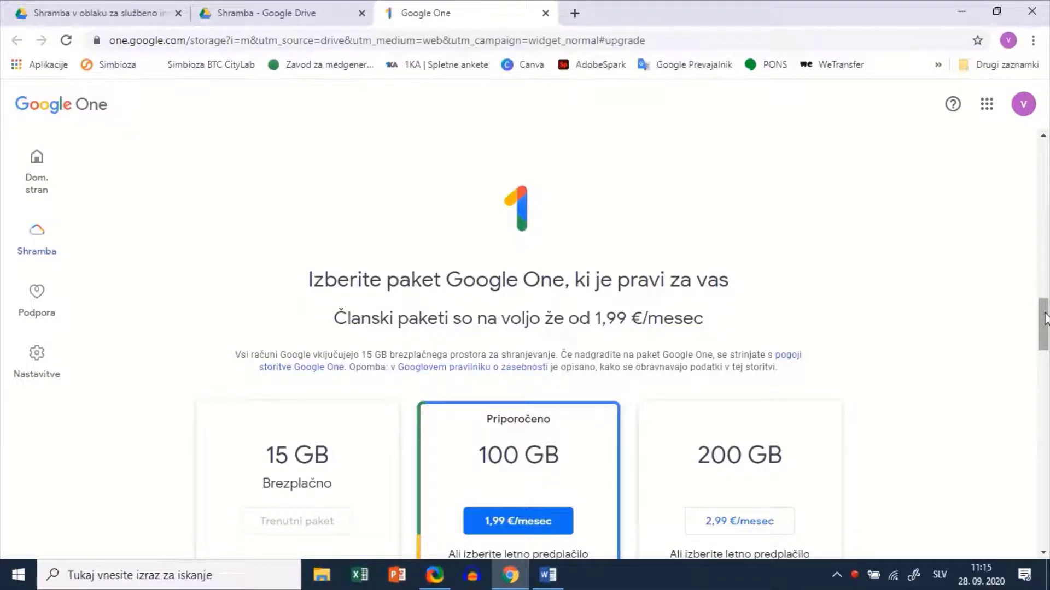
drag(1044, 319, 1045, 339)
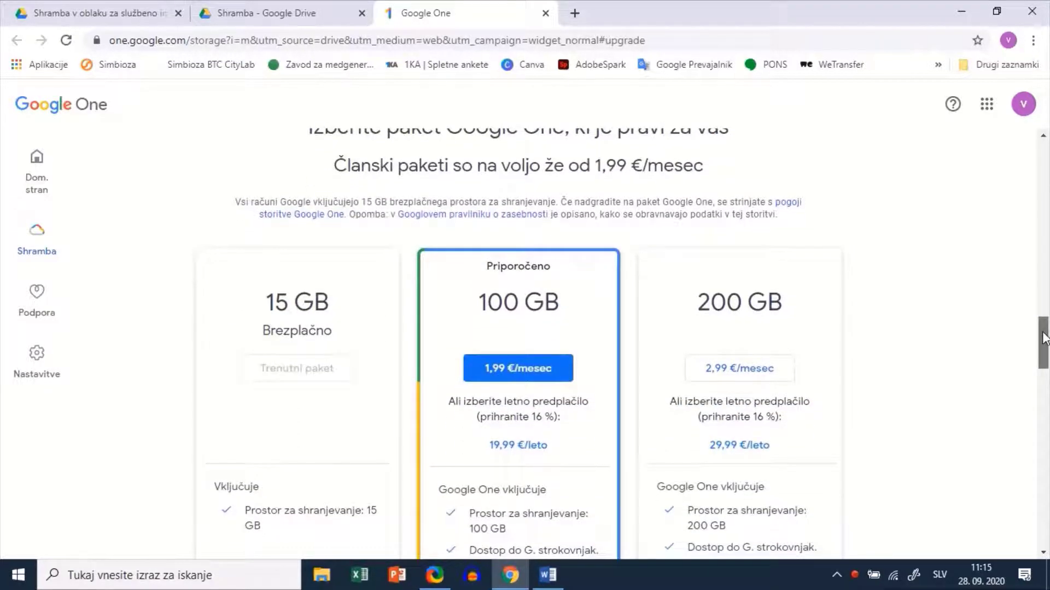
drag(1044, 339, 1044, 344)
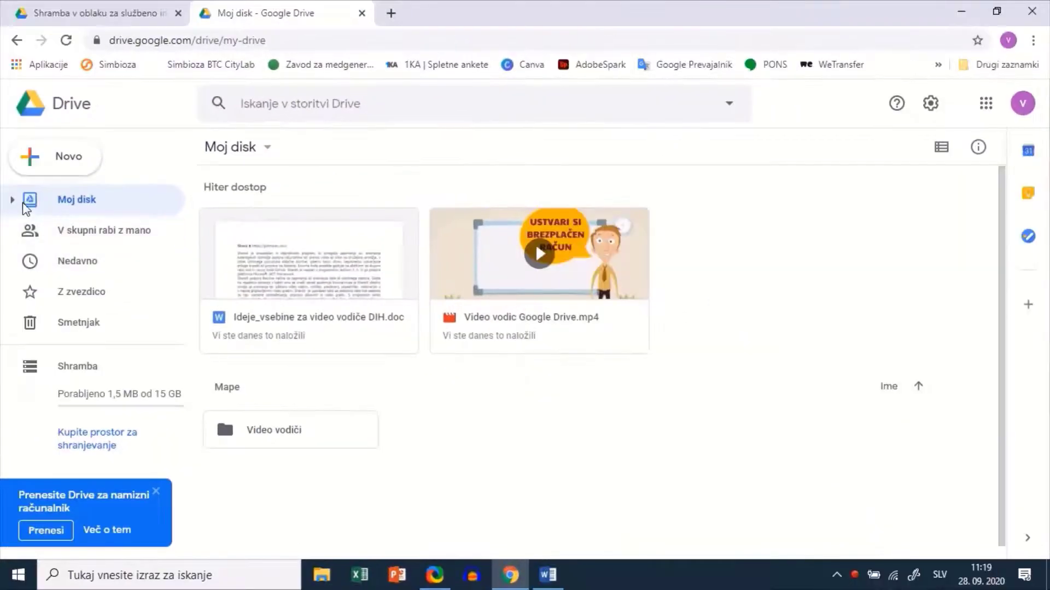
- Create a new Google Docs document containing the text "VIDEO VODIČI"
click(48, 164)
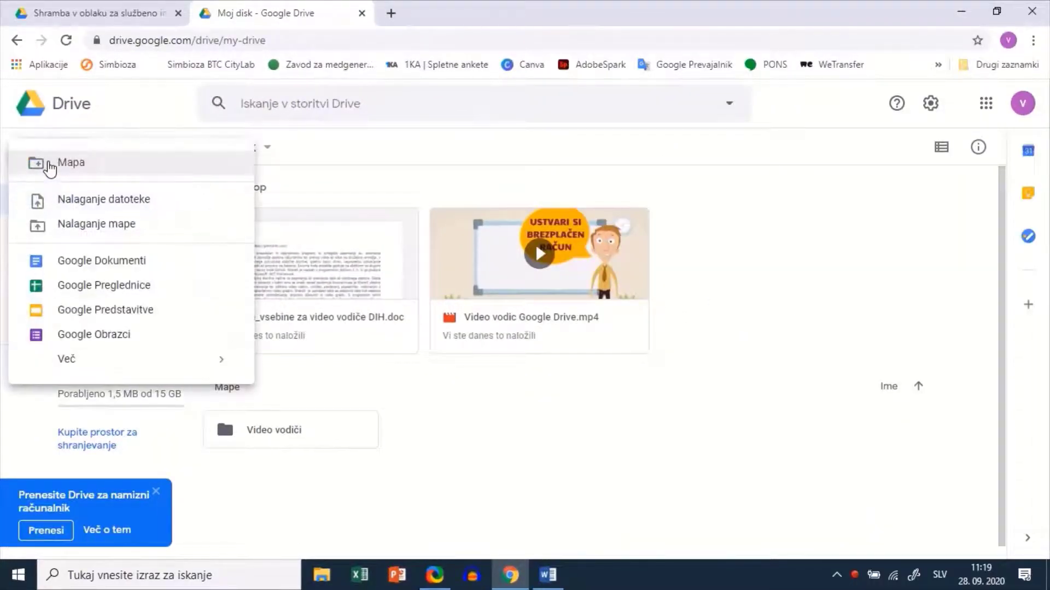
click(131, 260)
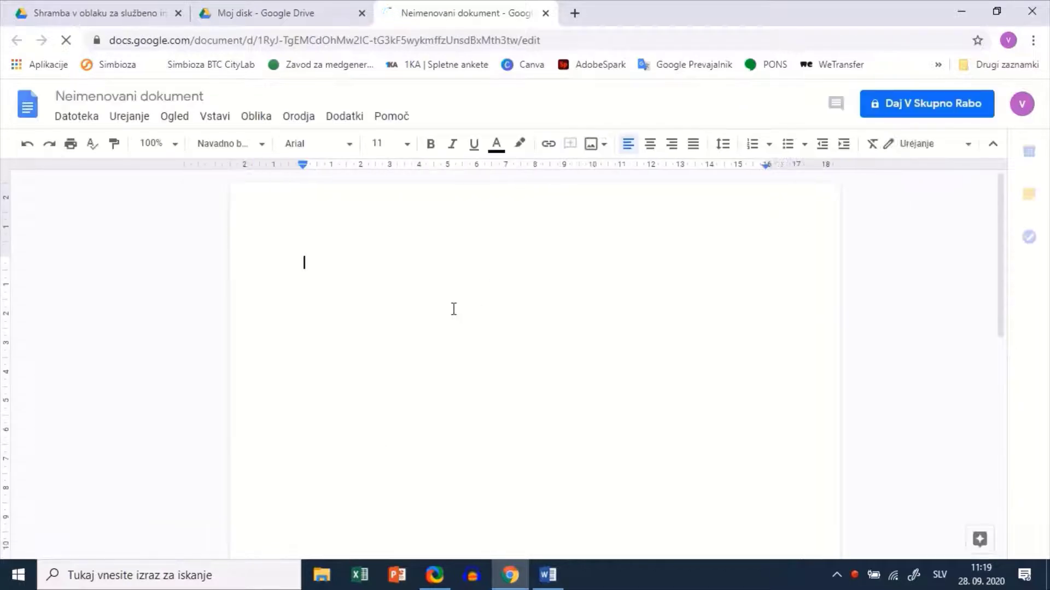
text(VIDEO VODIČI)
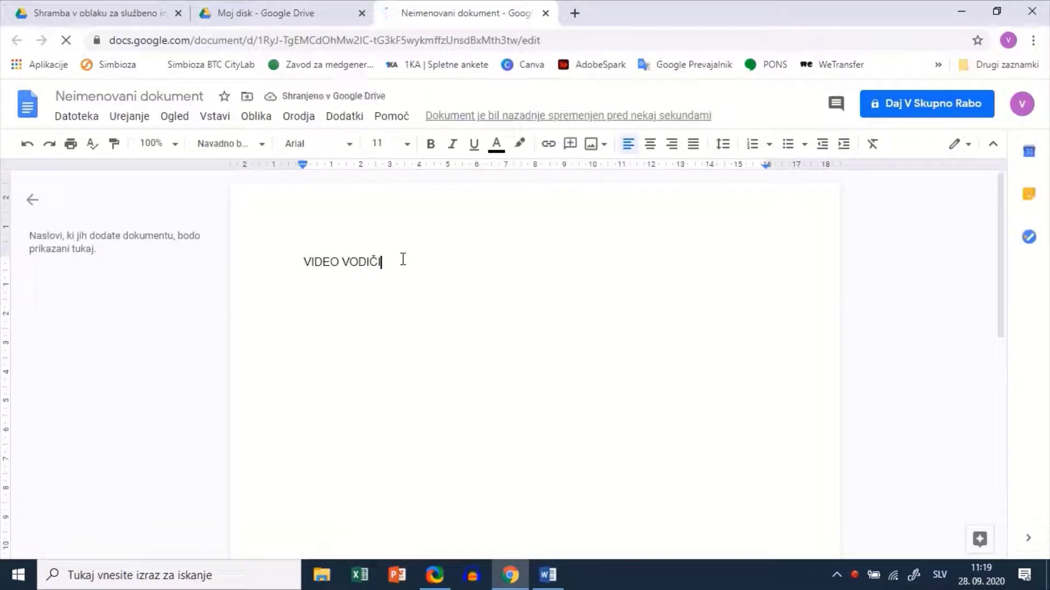
key(ctrl+a)
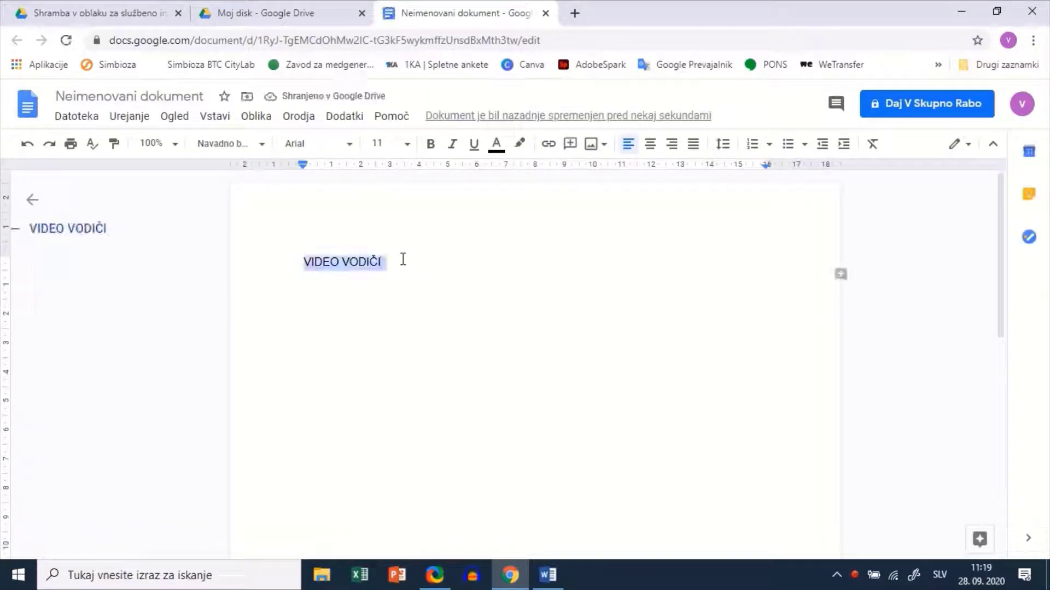
click(456, 343)
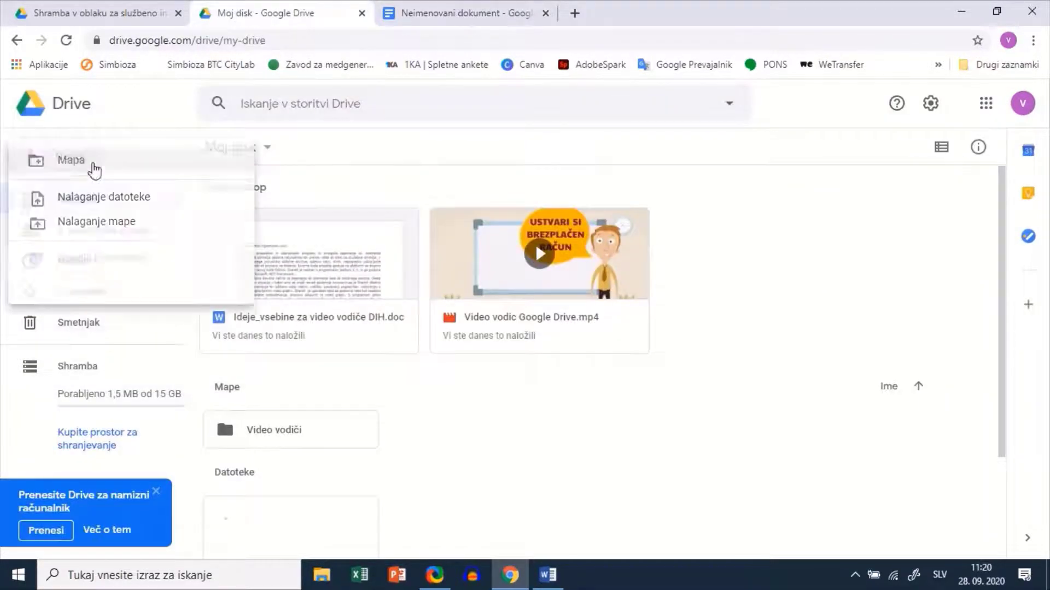
- Create a blank Google Sheets spreadsheet and a blank Google Slides presentation from Moj disk
click(112, 286)
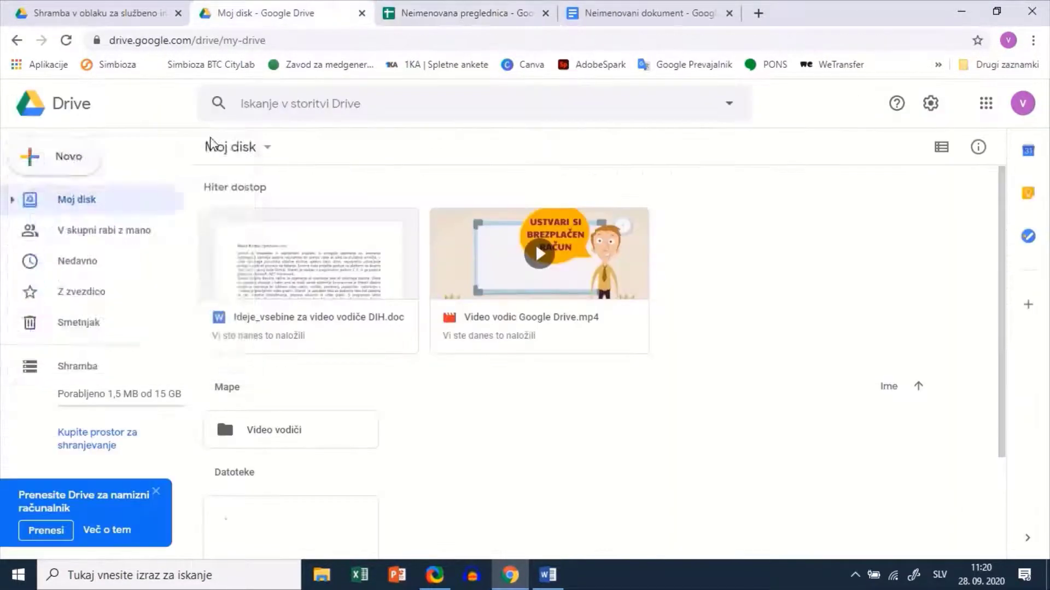
click(55, 157)
click(141, 320)
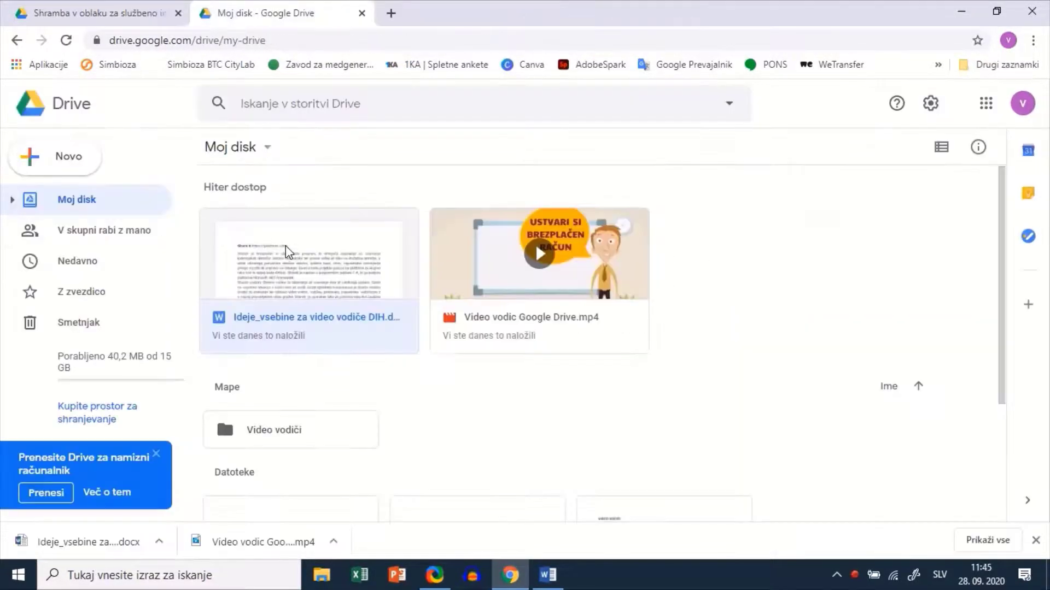
- Open the file "Ideje_vsebine za video vodiče DIH" in Google Docs and bring up its download options
right_click(290, 251)
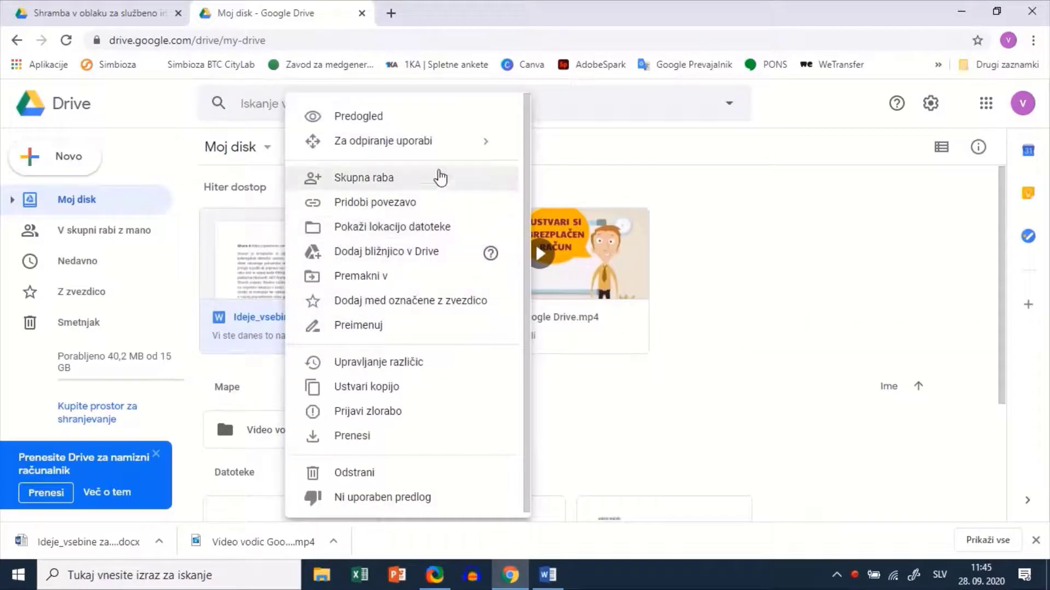
mouse_move(457, 143)
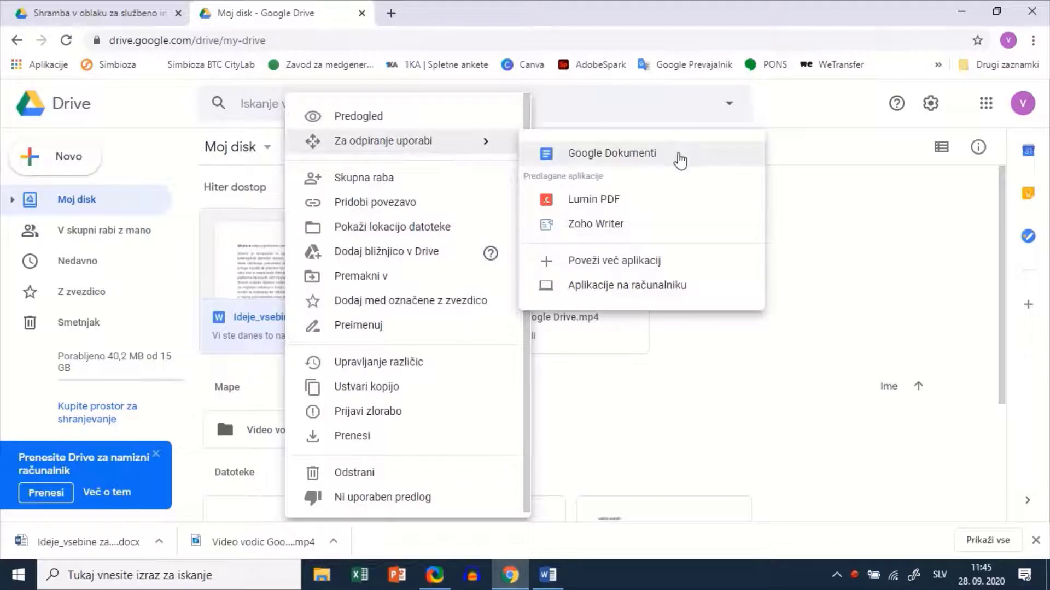
click(676, 156)
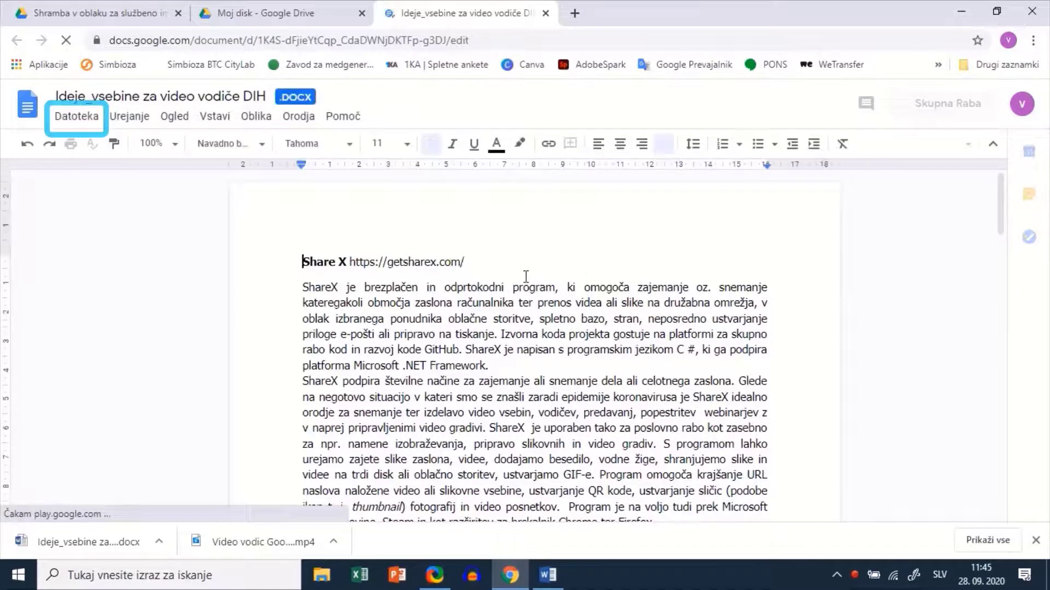
click(526, 276)
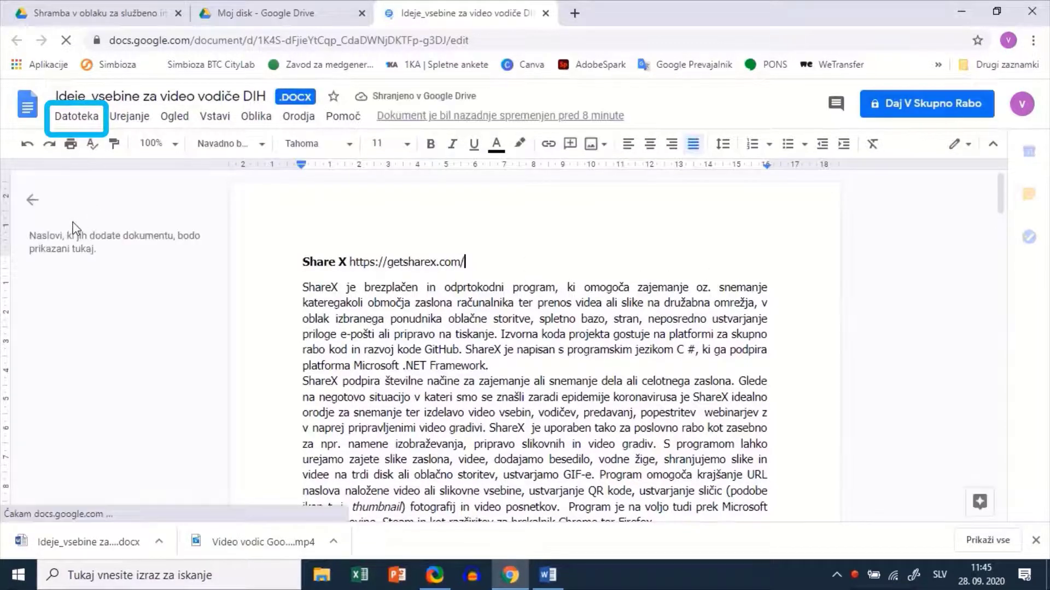
click(82, 120)
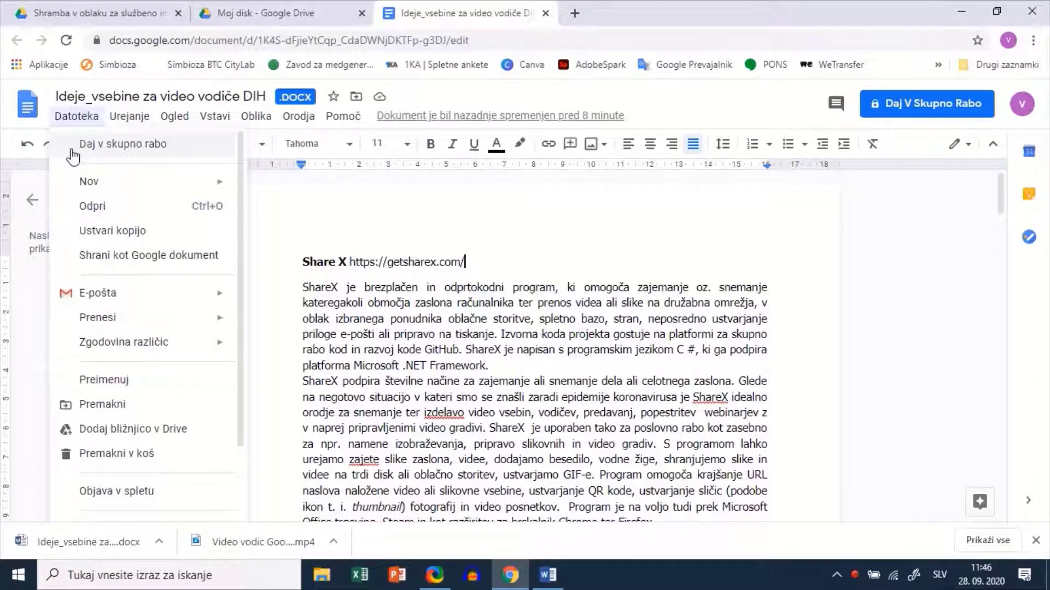
mouse_move(173, 321)
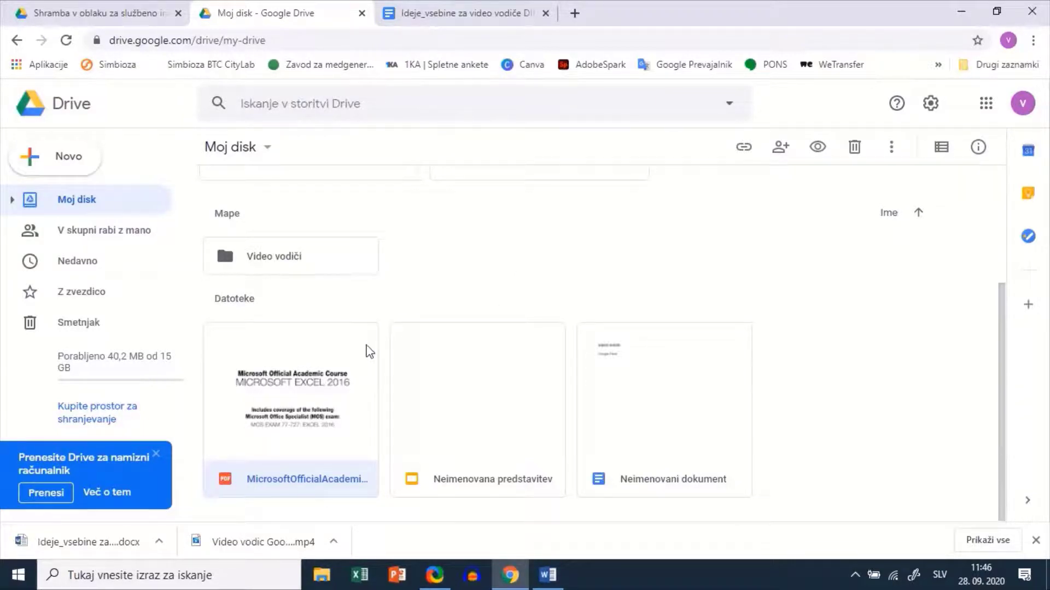
- Check which apps are offered for opening the Microsoft Excel 2016 course PDF in Moj disk
right_click(326, 384)
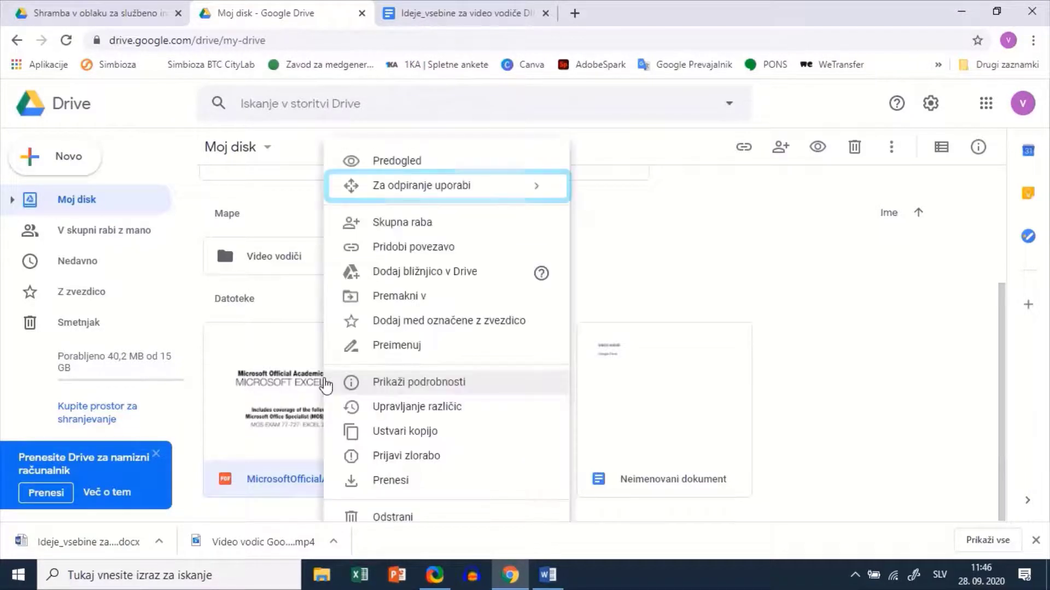
mouse_move(529, 192)
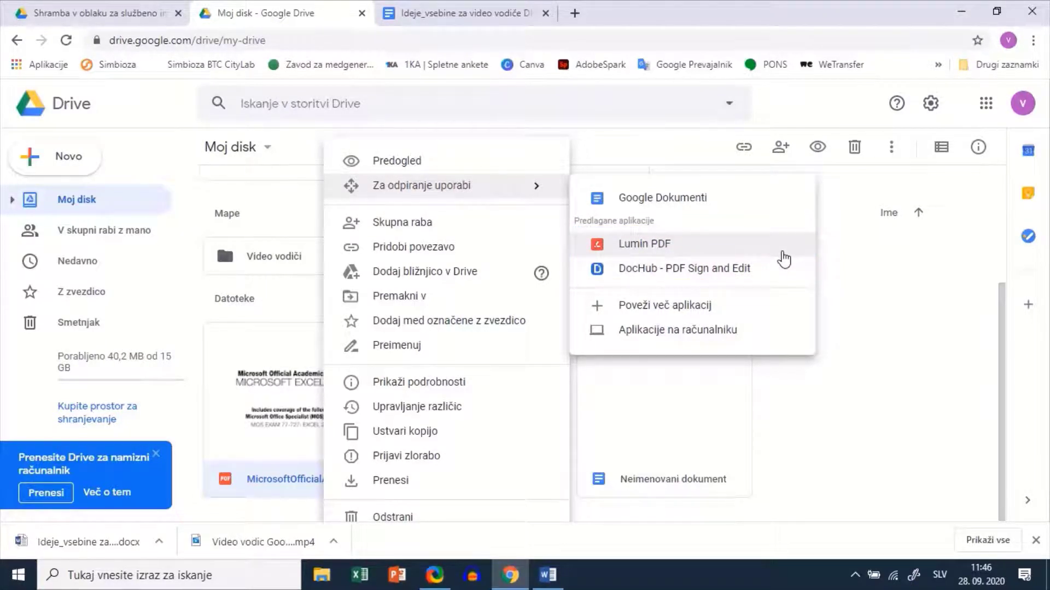
click(895, 255)
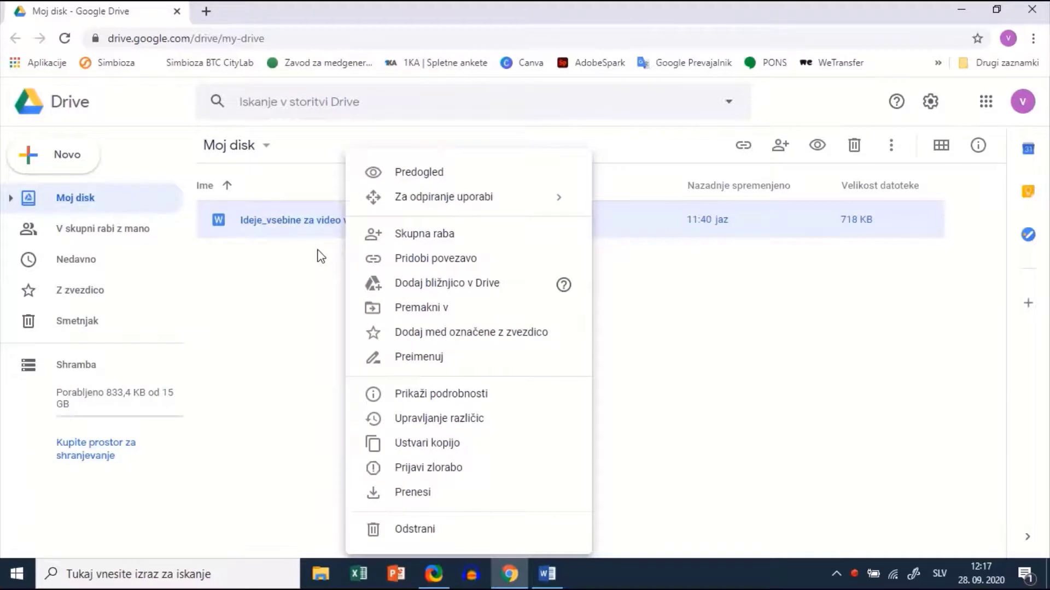
- Open the Word document listed in Moj disk with Google Docs
mouse_move(485, 199)
click(640, 214)
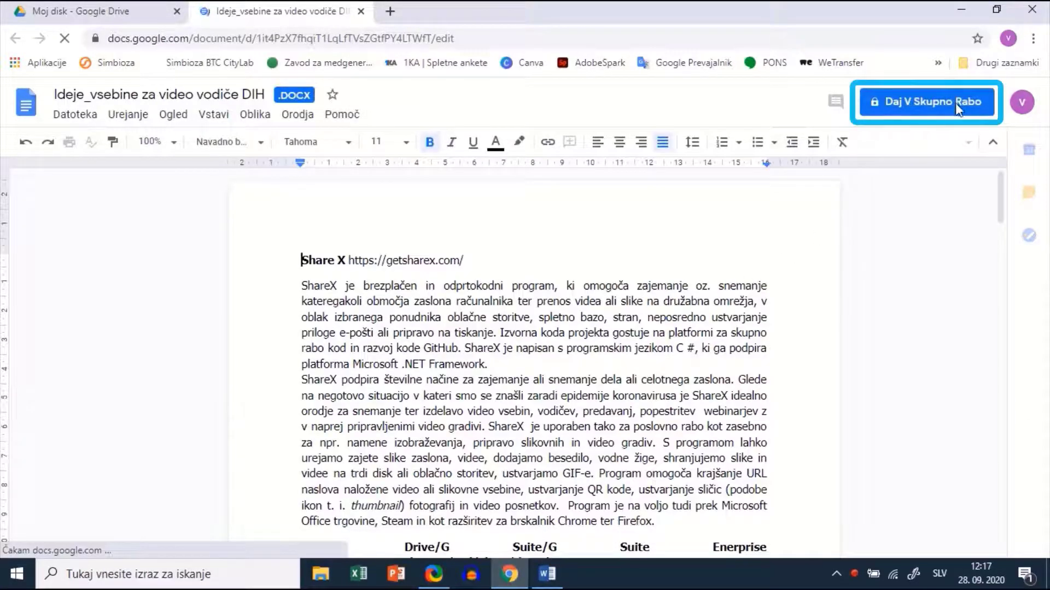
- Open the sharing settings of the document "Ideje_vsebine za video vodiče DIH"
click(978, 105)
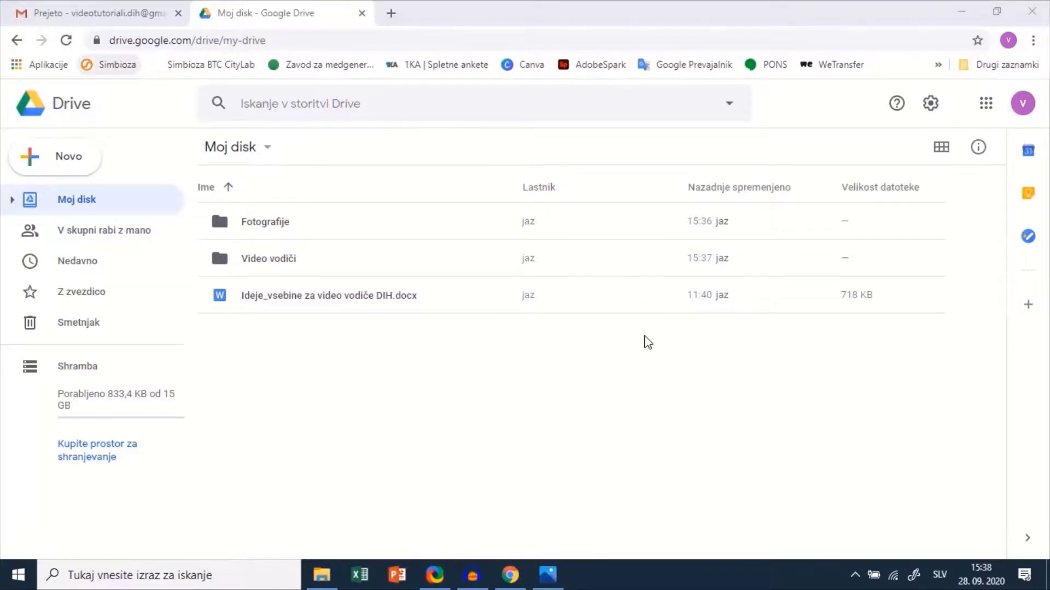
- Move the file "Ideje_vsebine za video vodiče DIH.docx" from Moj disk to the trash
right_click(418, 289)
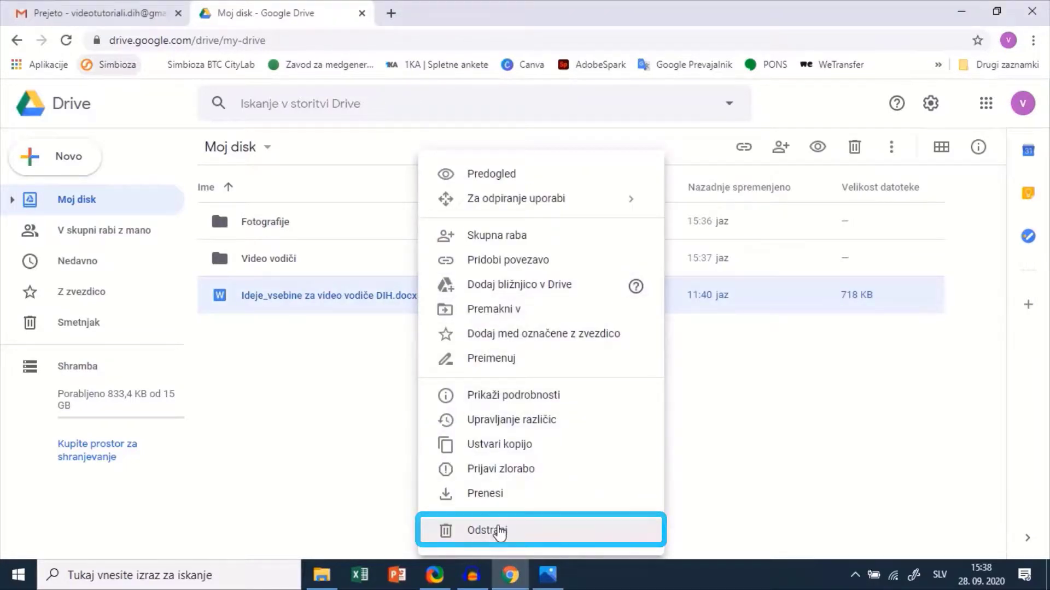
click(498, 530)
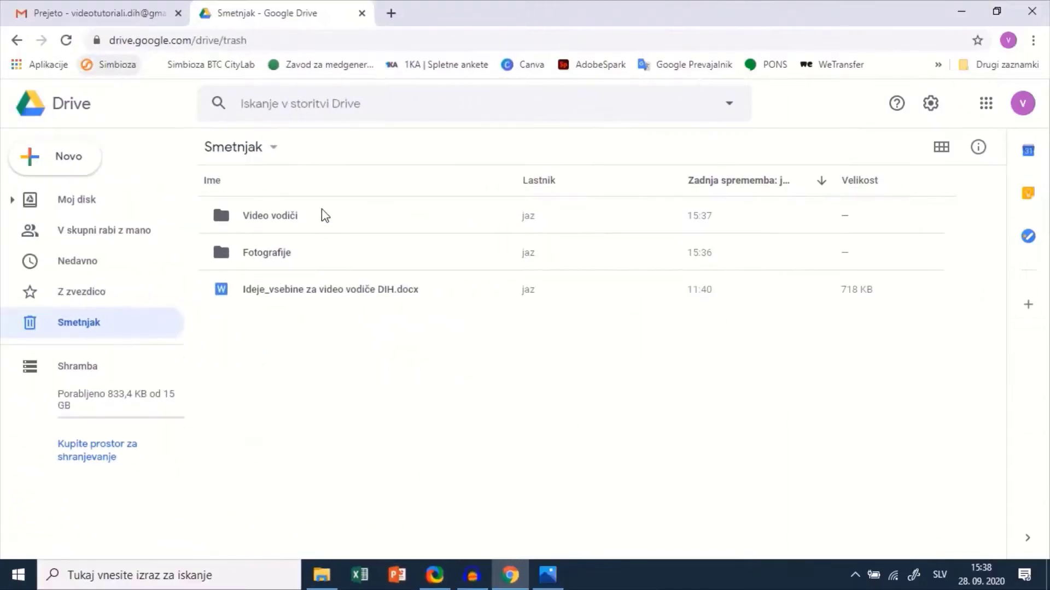
- Permanently delete the "Video vodiči" folder from the trash and confirm the deletion
click(325, 216)
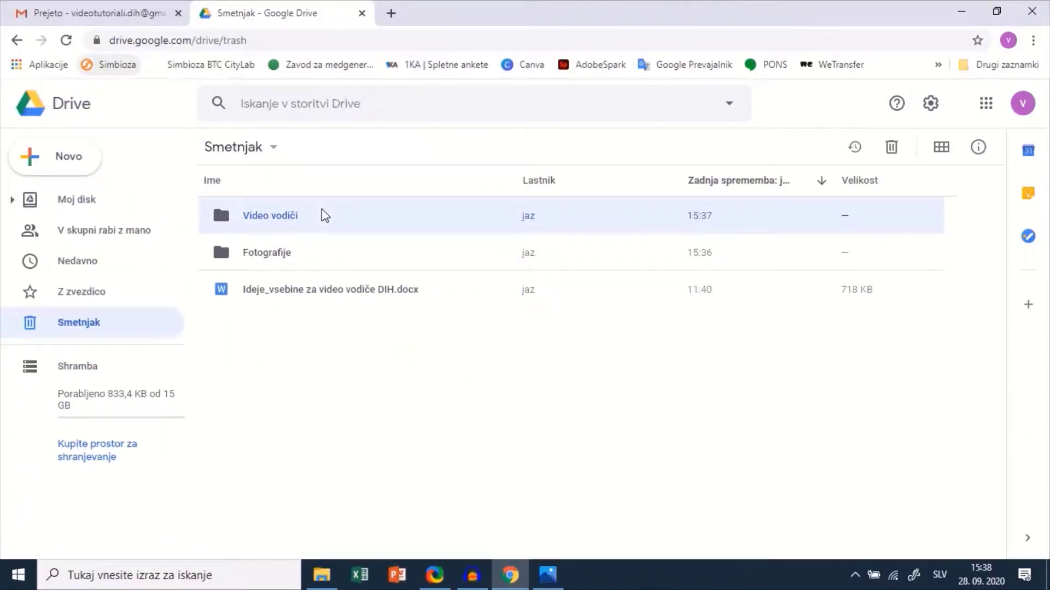
right_click(322, 216)
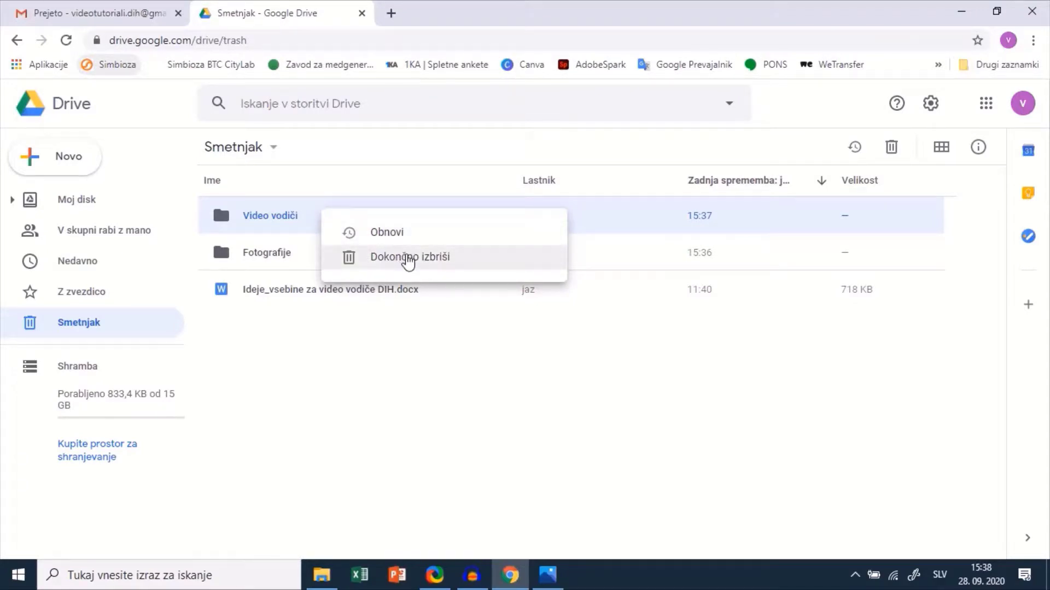
click(409, 261)
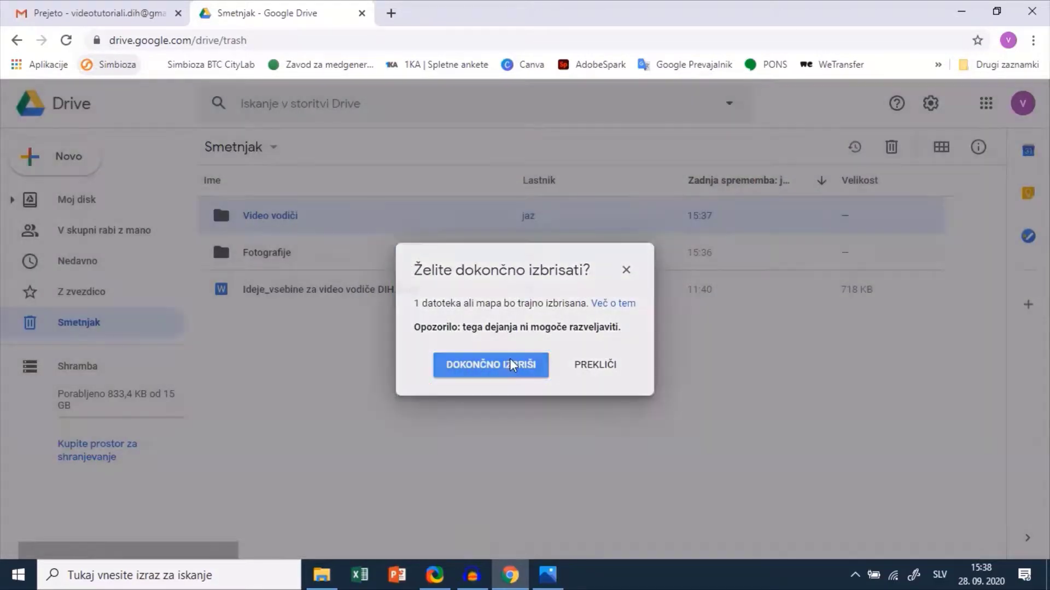
click(511, 366)
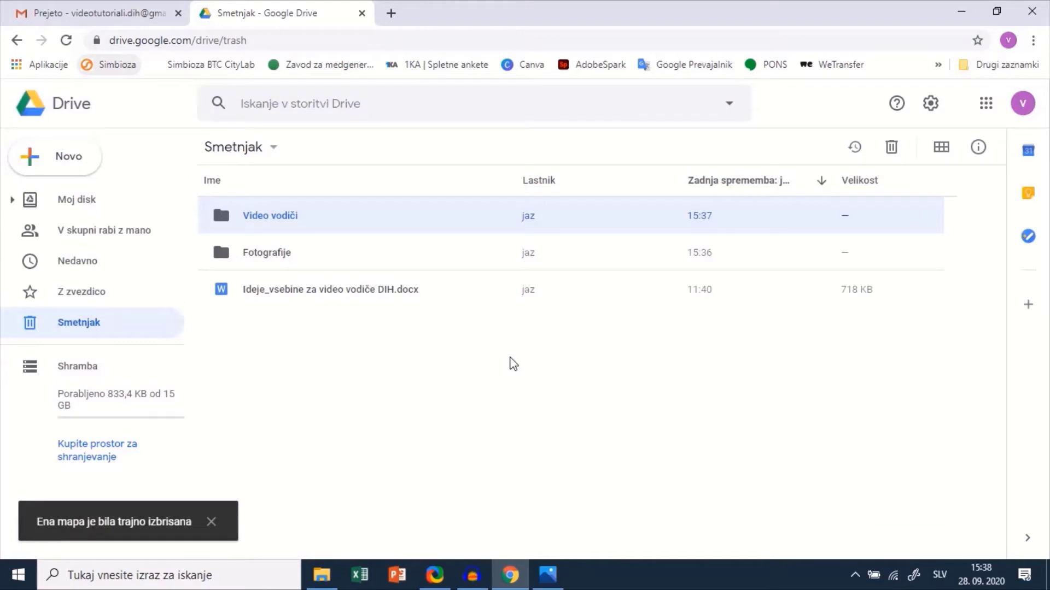
- Empty the entire Smetnjak trash and confirm the permanent removal of all remaining files and folders
click(274, 150)
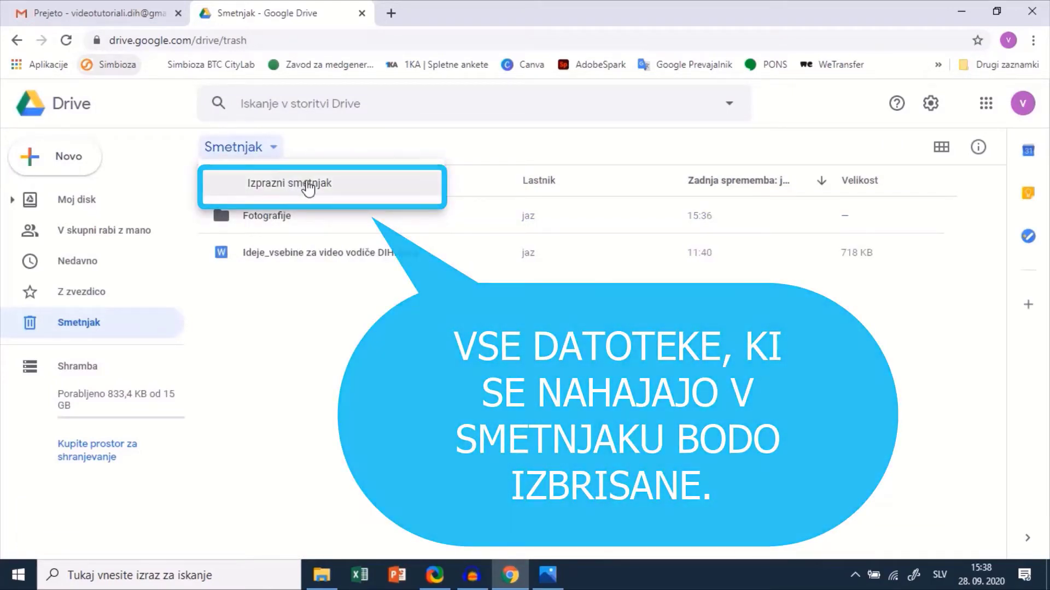
click(309, 187)
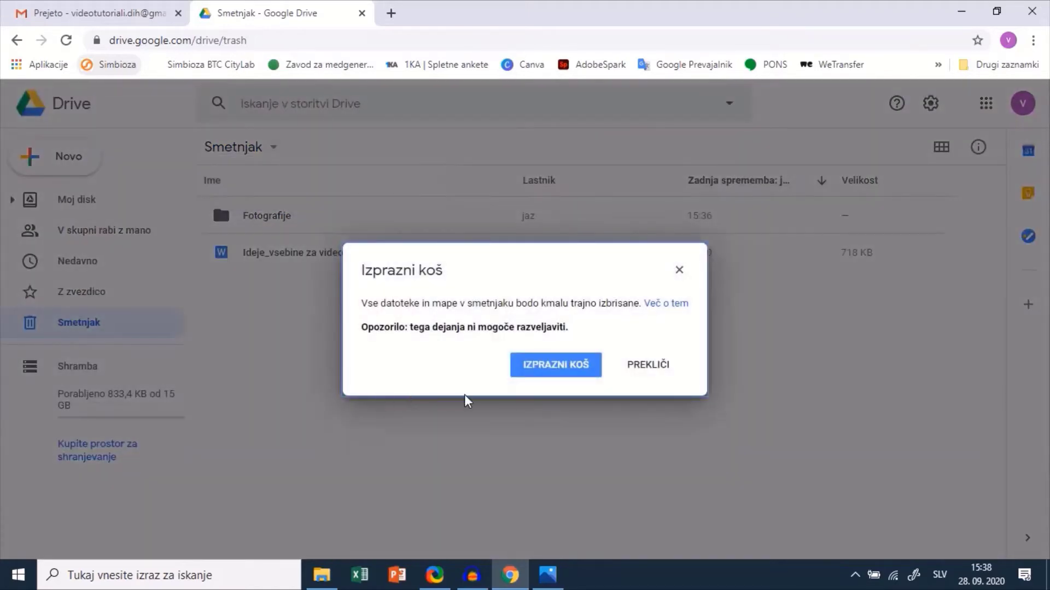
click(573, 370)
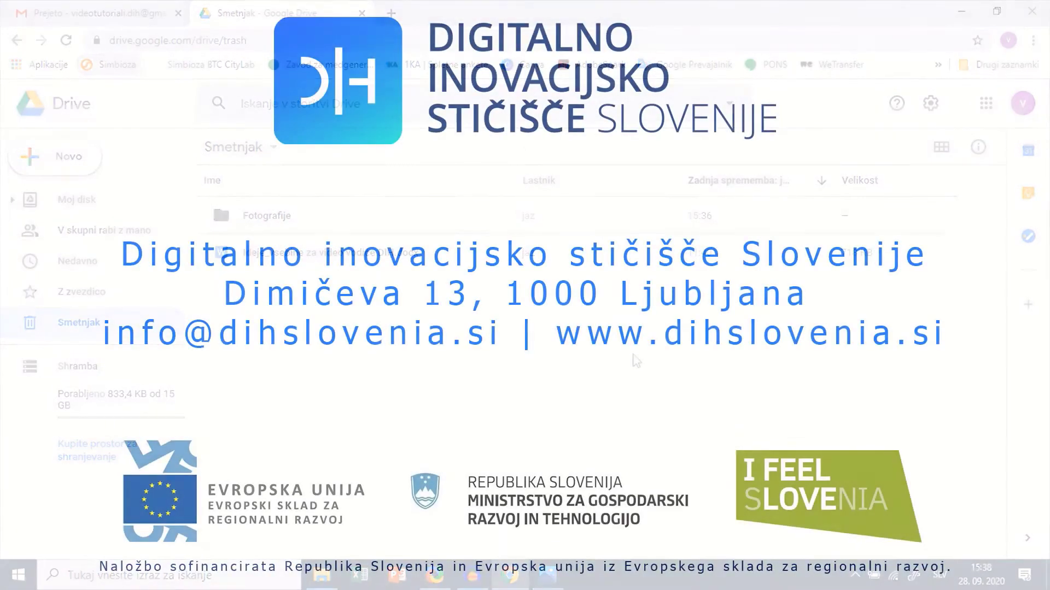